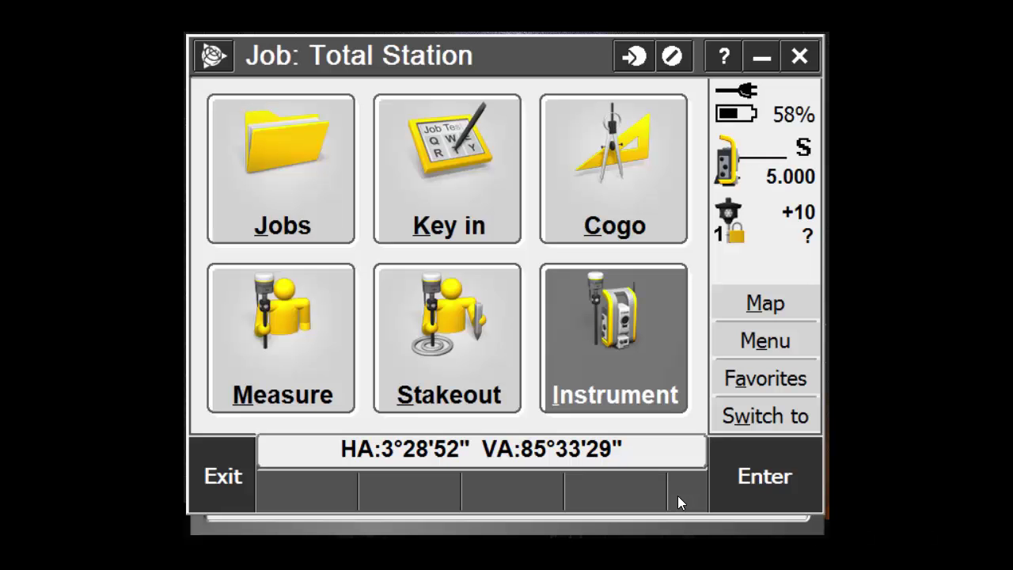
Step: Open the existing Total Station job and accept its job properties
{"action": "left_click", "coordinate": [304, 216]}
{"action": "left_click", "coordinate": [330, 170]}
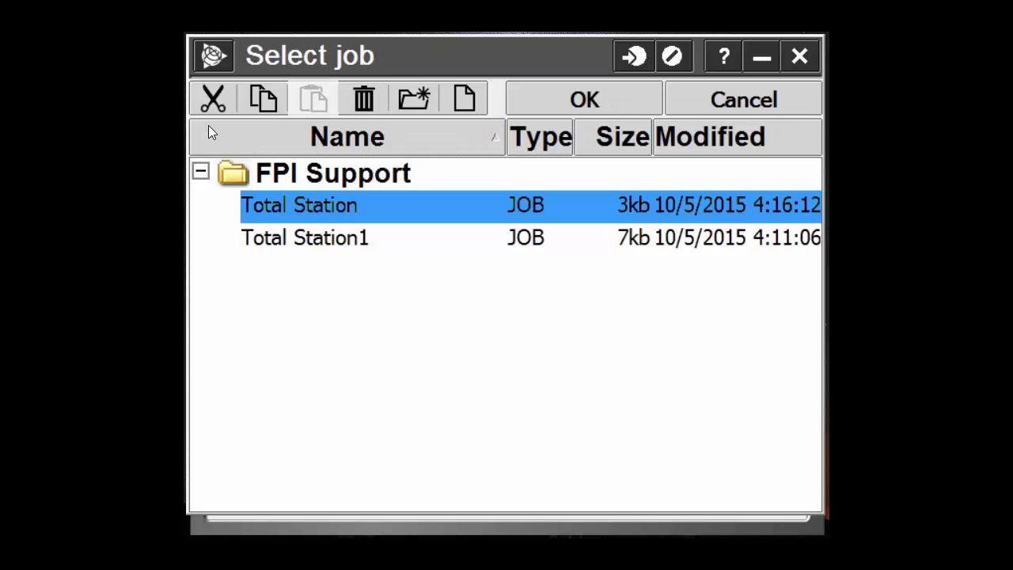
{"action": "double_click", "coordinate": [361, 212]}
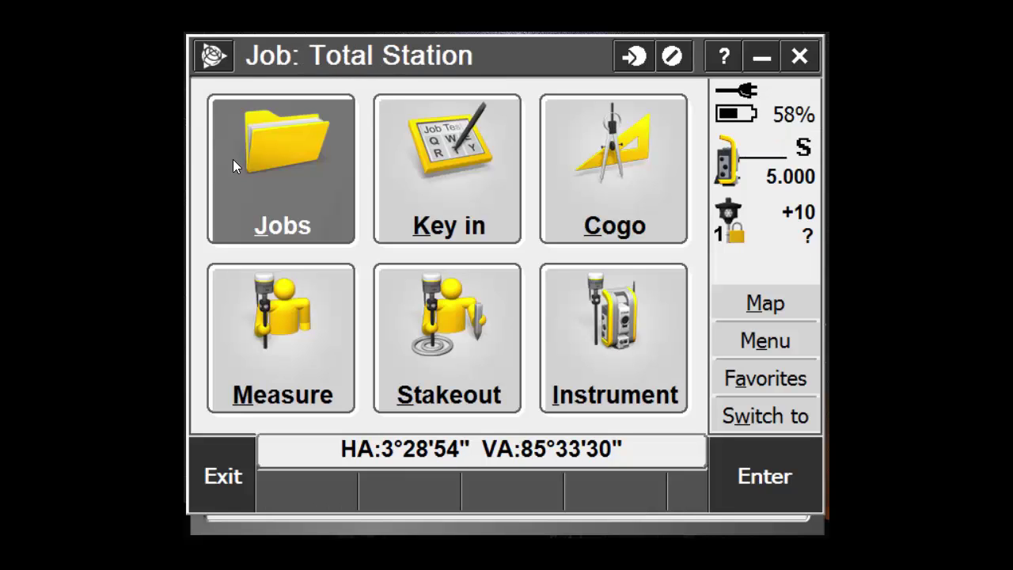
{"action": "left_click", "coordinate": [233, 160]}
{"action": "left_click", "coordinate": [333, 229]}
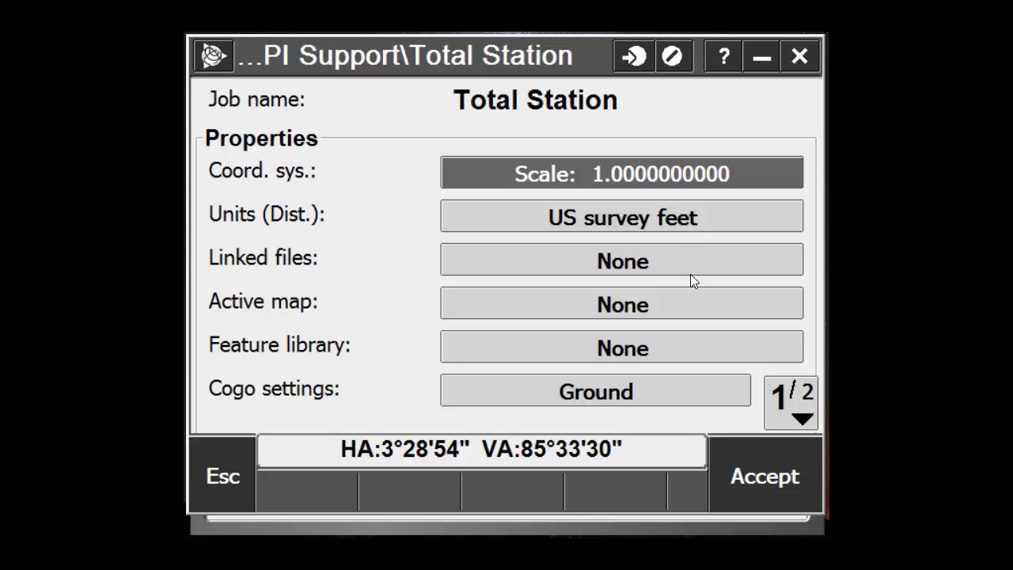
{"action": "left_click", "coordinate": [722, 482]}
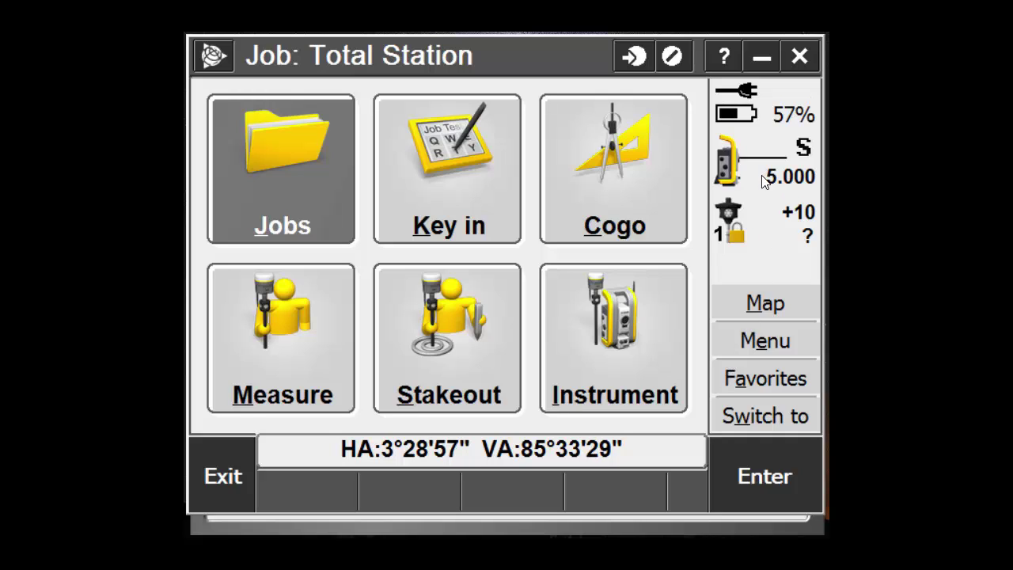
Step: Start a VX & S Series station setup with temperature correction set to 75.0F
{"action": "left_click", "coordinate": [319, 367]}
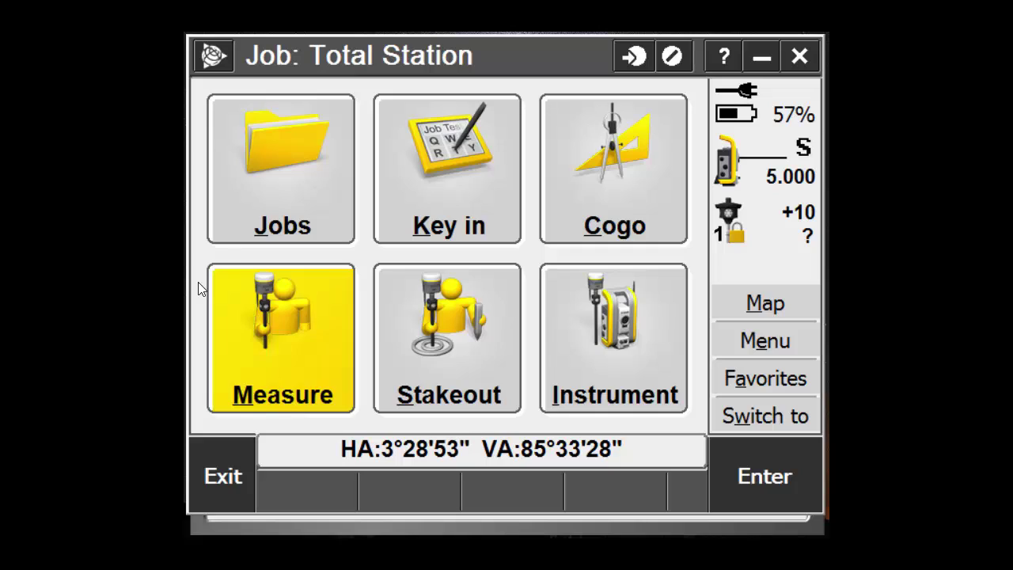
{"action": "left_click", "coordinate": [362, 172]}
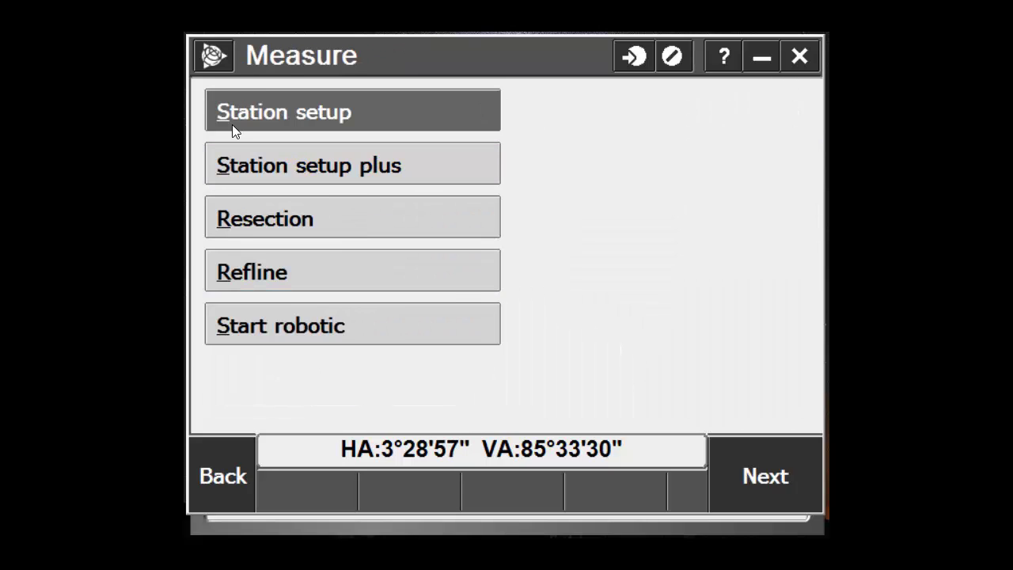
{"action": "left_click", "coordinate": [356, 114]}
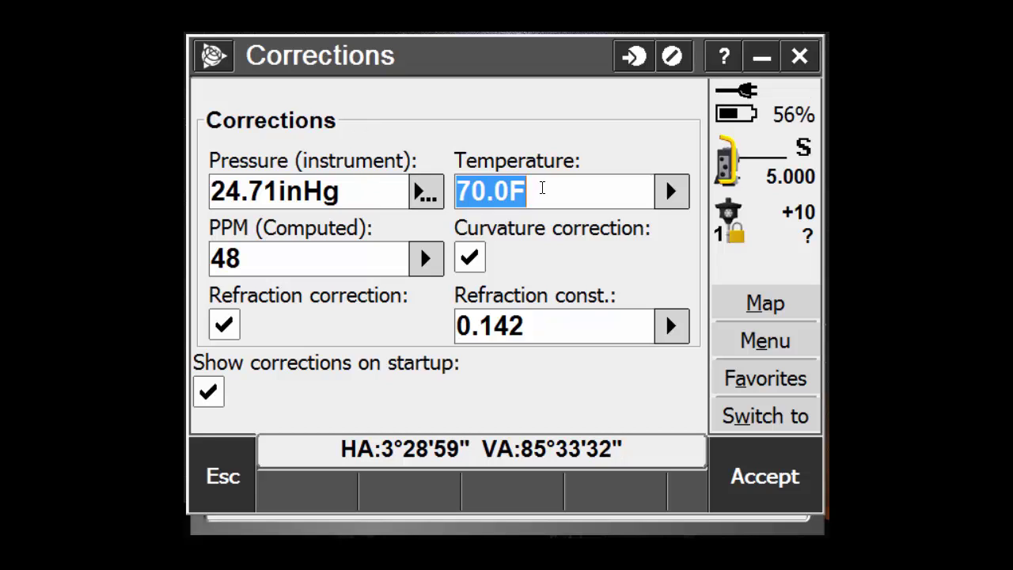
{"action": "type", "text": "75"}
{"action": "key", "text": "Return"}
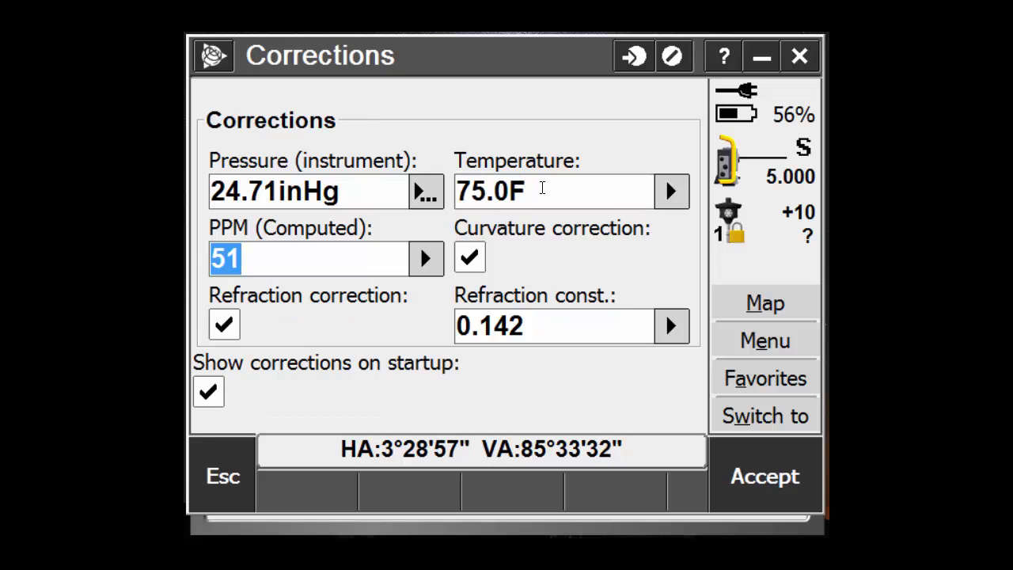
{"action": "left_click", "coordinate": [747, 473]}
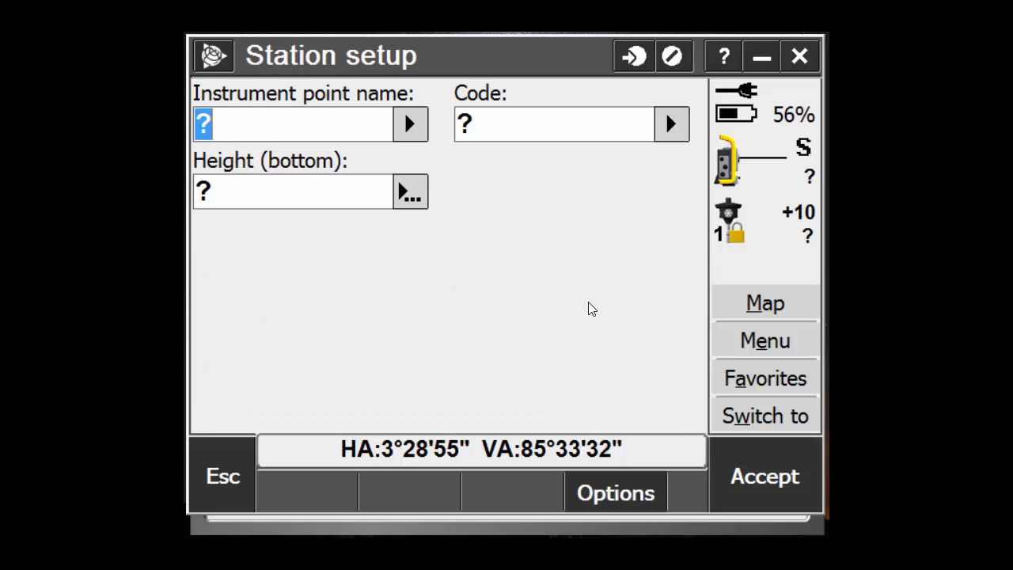
Step: Set the instrument point to point 10 (code CP10)
{"action": "left_click", "coordinate": [332, 129]}
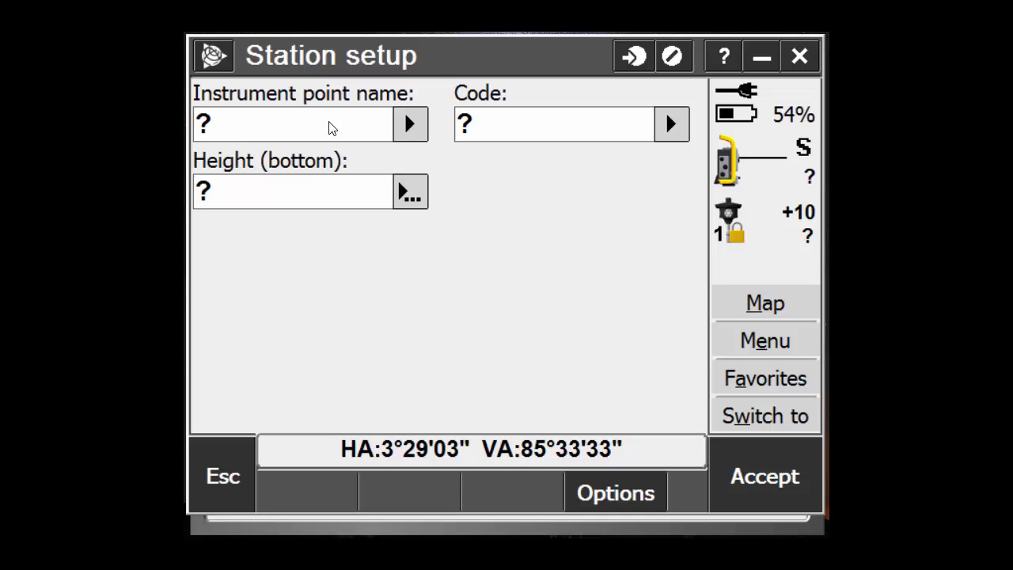
{"action": "left_click", "coordinate": [331, 128]}
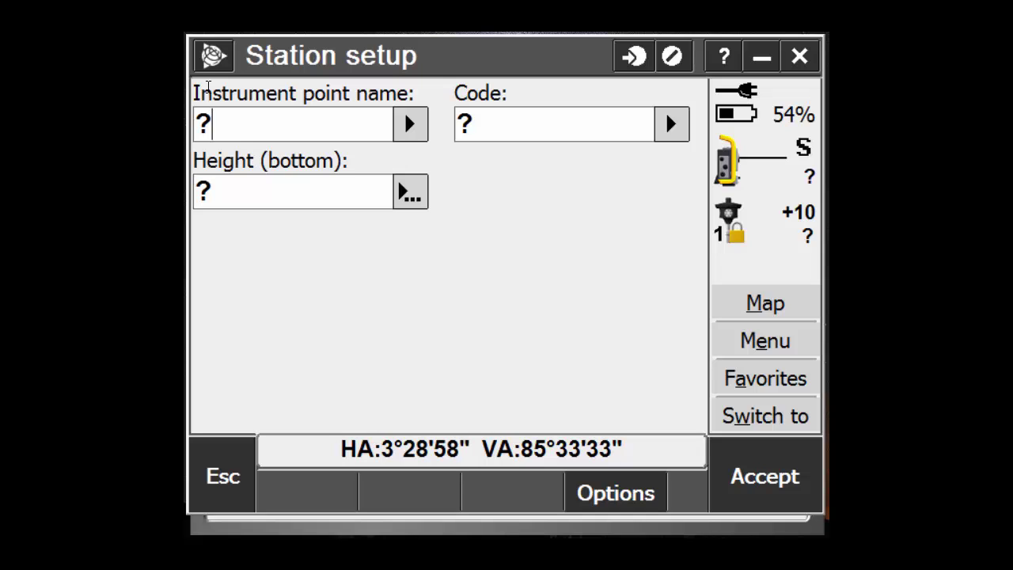
{"action": "key", "text": "BackSpace"}
{"action": "type", "text": "10"}
{"action": "key", "text": "Return"}
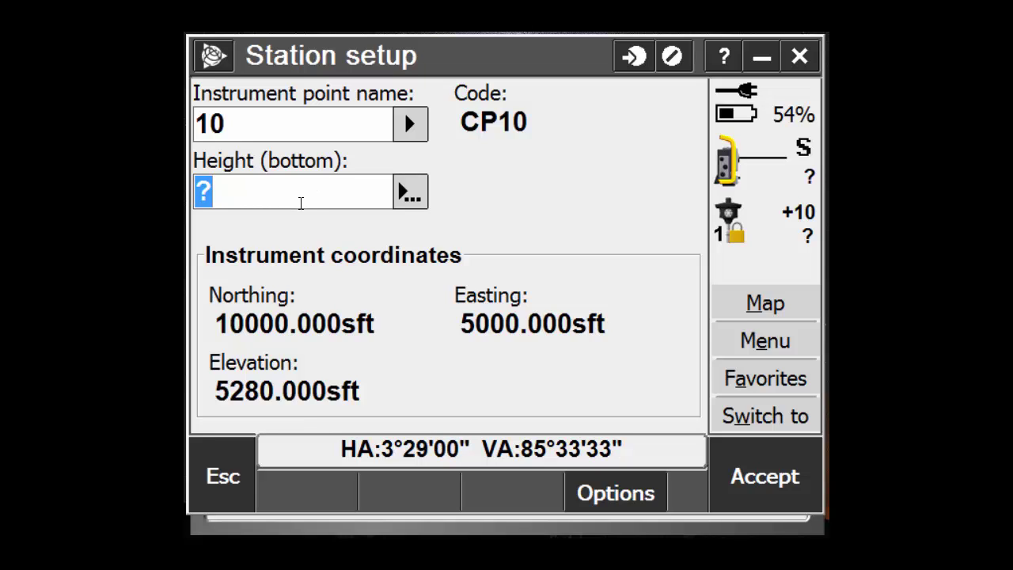
Step: Set a 5.000sft instrument height measured to the bottom notch and accept
{"action": "left_click", "coordinate": [301, 203]}
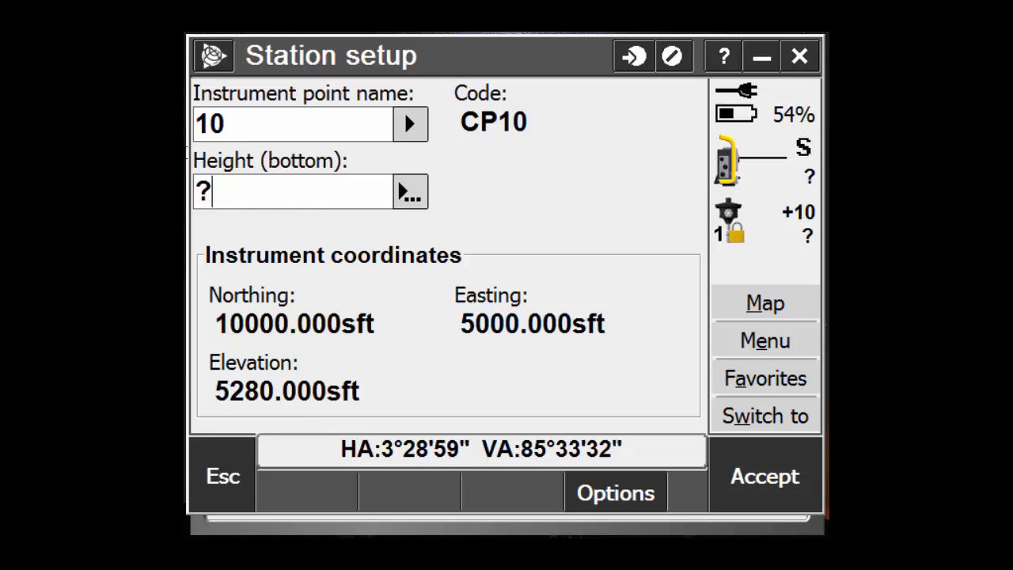
{"action": "key", "text": "BackSpace"}
{"action": "type", "text": "5"}
{"action": "key", "text": "Return"}
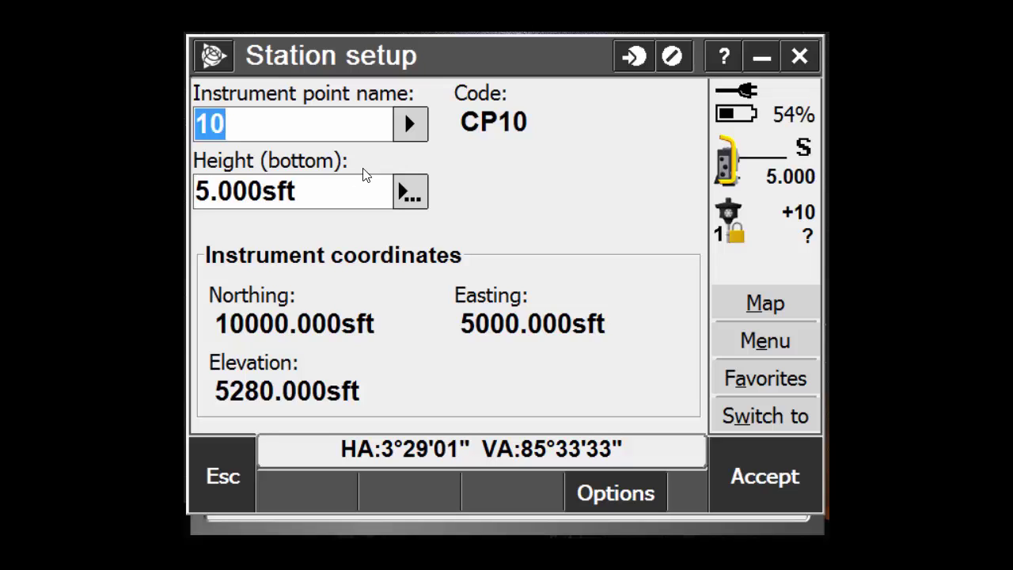
{"action": "left_click", "coordinate": [412, 196]}
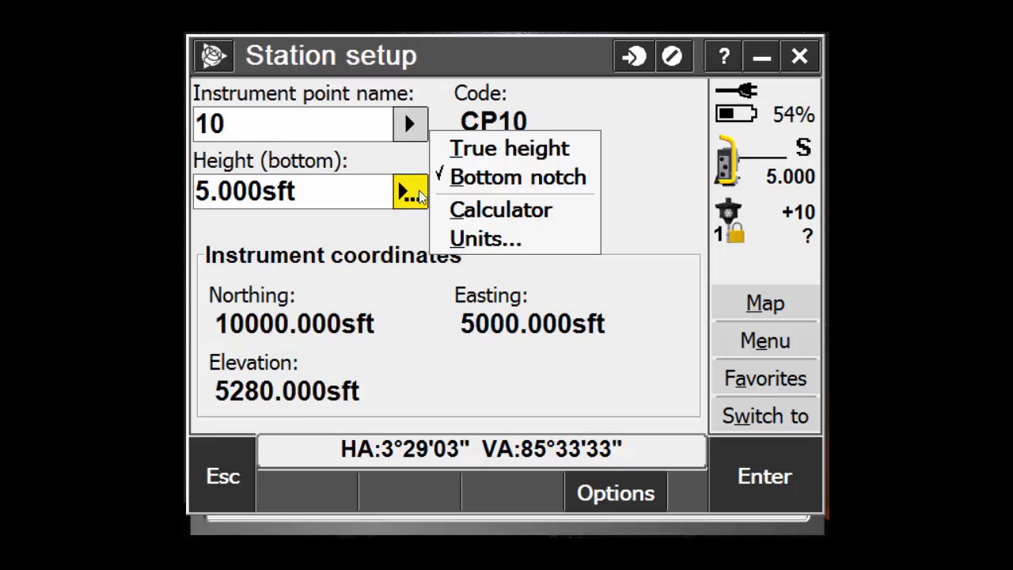
{"action": "left_click", "coordinate": [478, 188]}
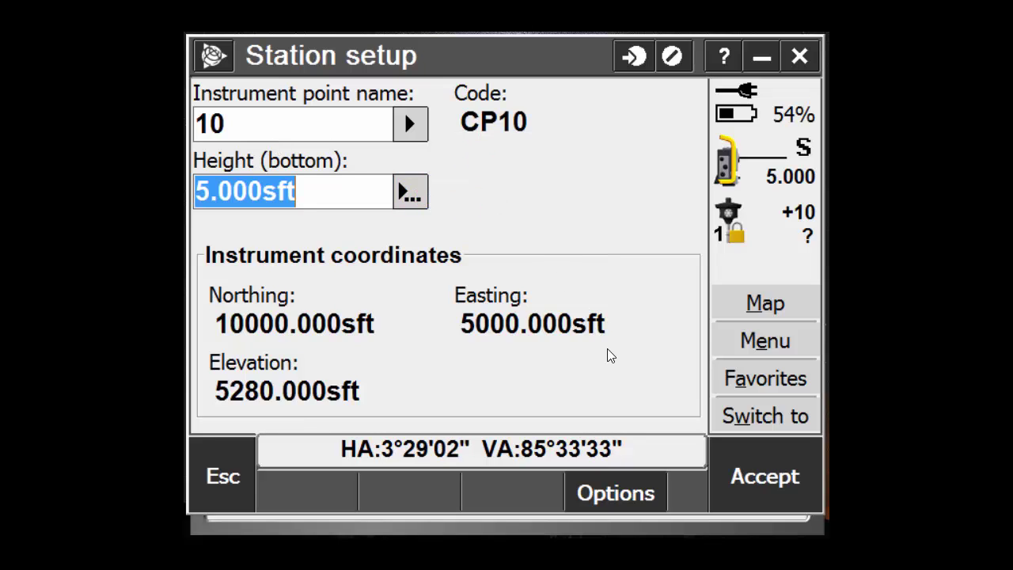
{"action": "left_click", "coordinate": [742, 481]}
Step: Enter backsight point 50, code Cp50, height 2m (6.562sft), keyed-in azimuth 0°00'00"
{"action": "left_click", "coordinate": [328, 135]}
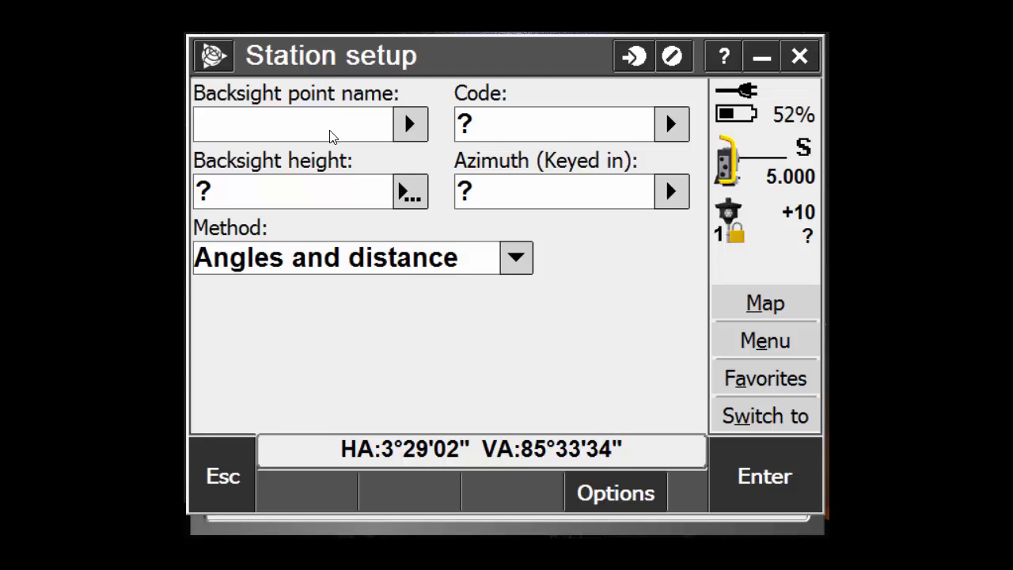
{"action": "type", "text": "50"}
{"action": "key", "text": "Tab"}
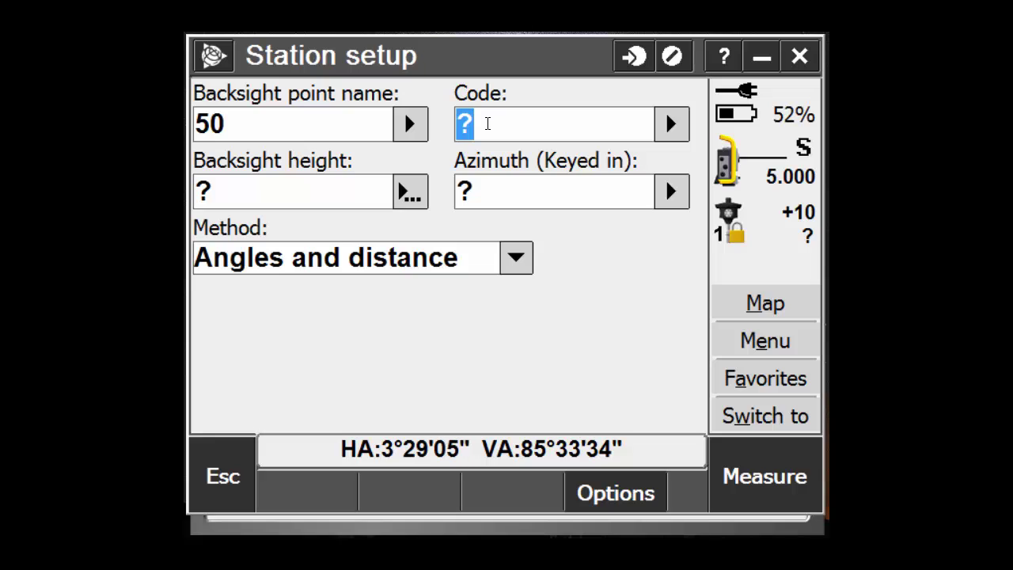
{"action": "type", "text": "Cp50"}
{"action": "key", "text": "Tab"}
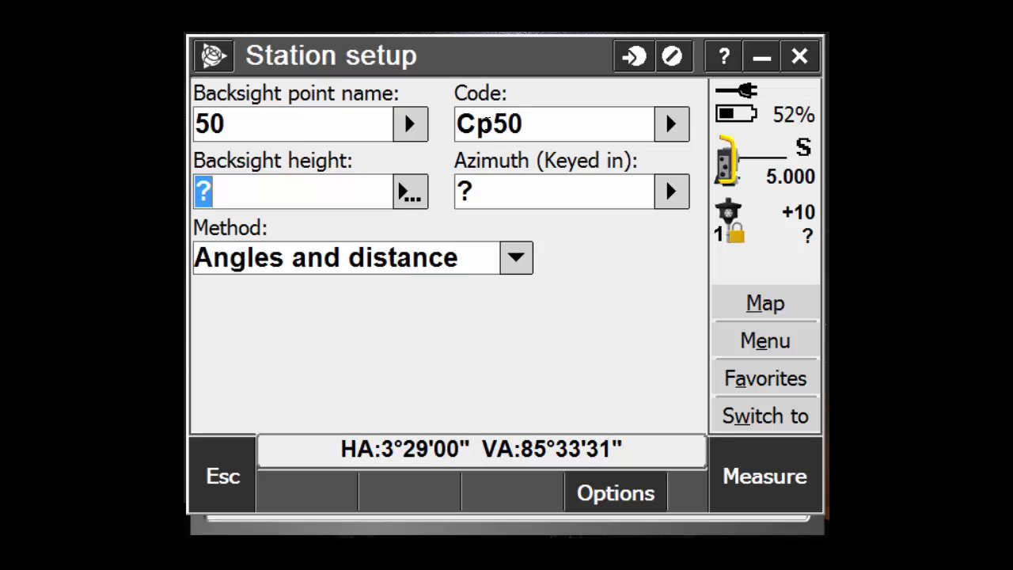
{"action": "type", "text": "2m"}
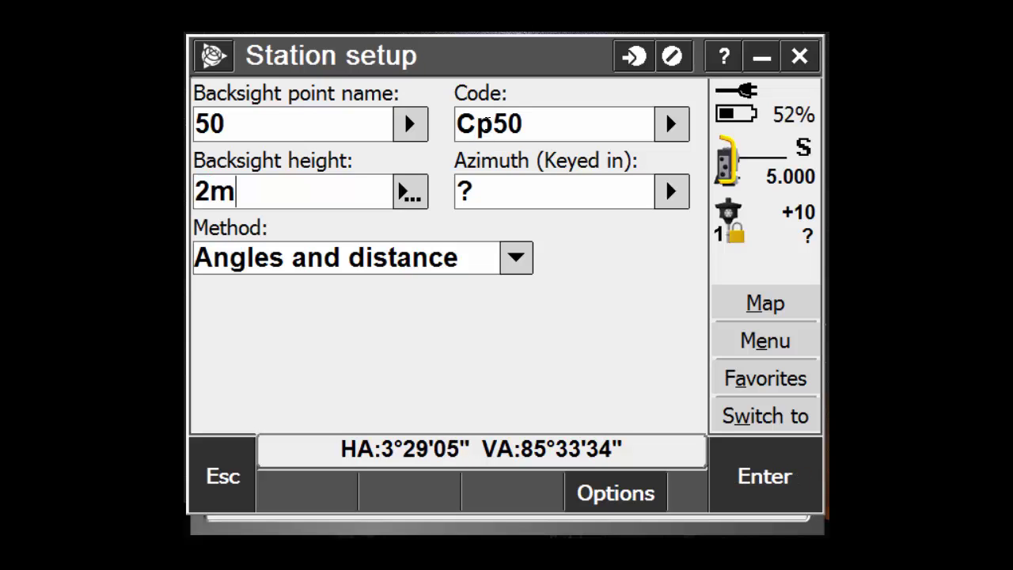
{"action": "key", "text": "Tab"}
{"action": "type", "text": "0"}
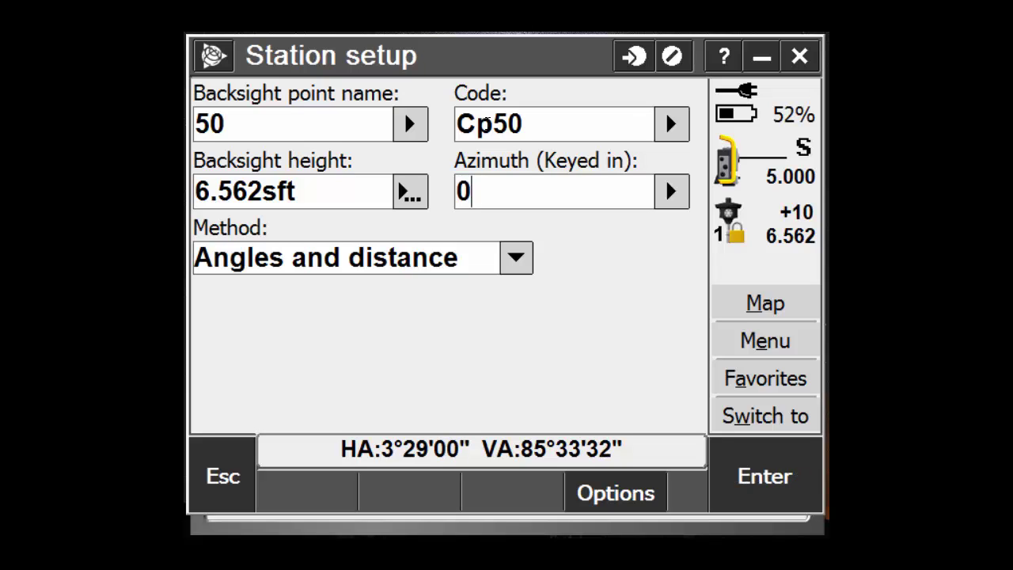
{"action": "key", "text": "Tab"}
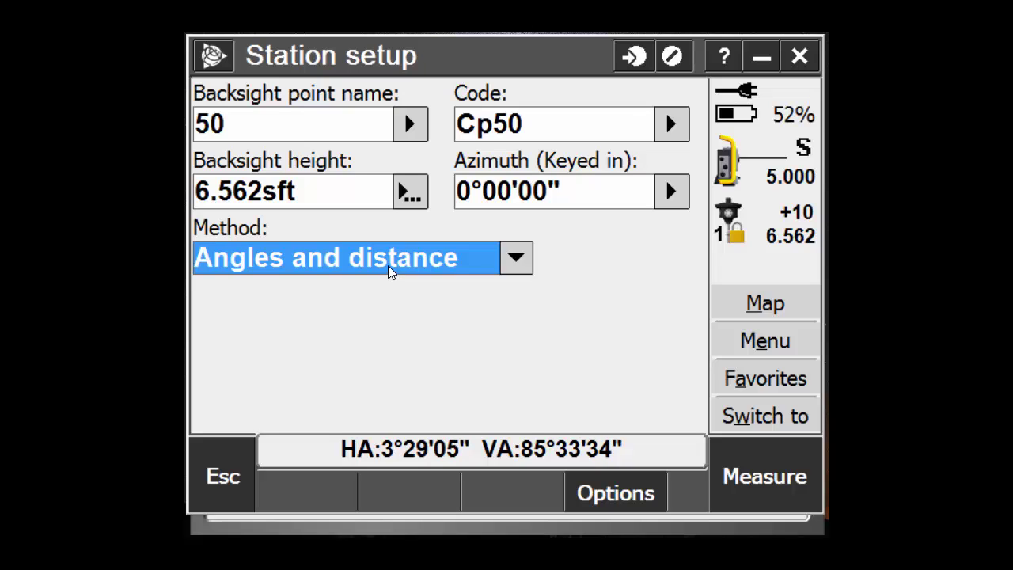
Step: Select Target 1 and measure and store the backsight to point 50
{"action": "left_click", "coordinate": [760, 224]}
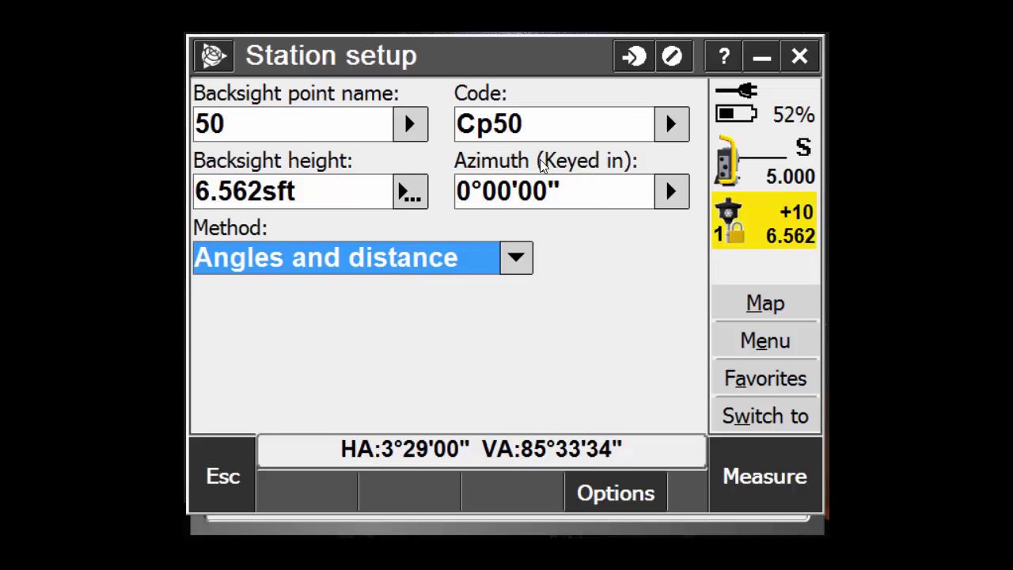
{"action": "left_click", "coordinate": [542, 208]}
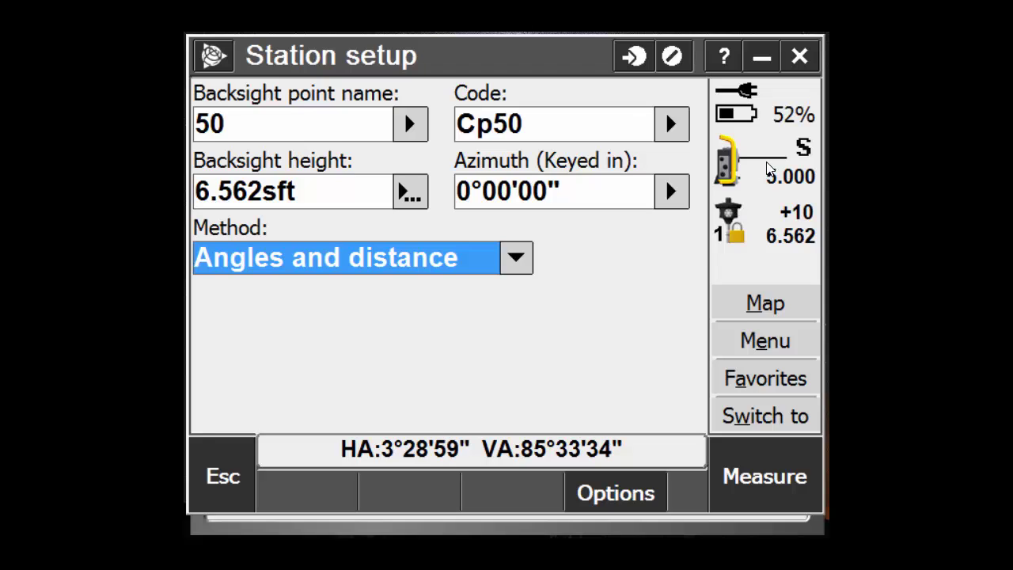
{"action": "left_click", "coordinate": [772, 476]}
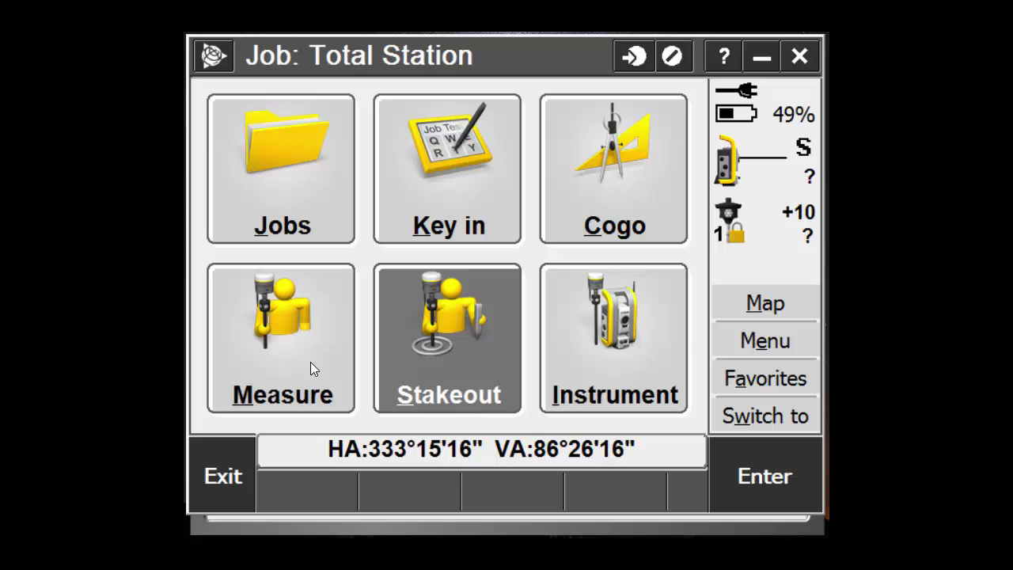
Step: Start a new VX & S Series station setup, accepting the corrections unchanged
{"action": "left_click", "coordinate": [310, 363]}
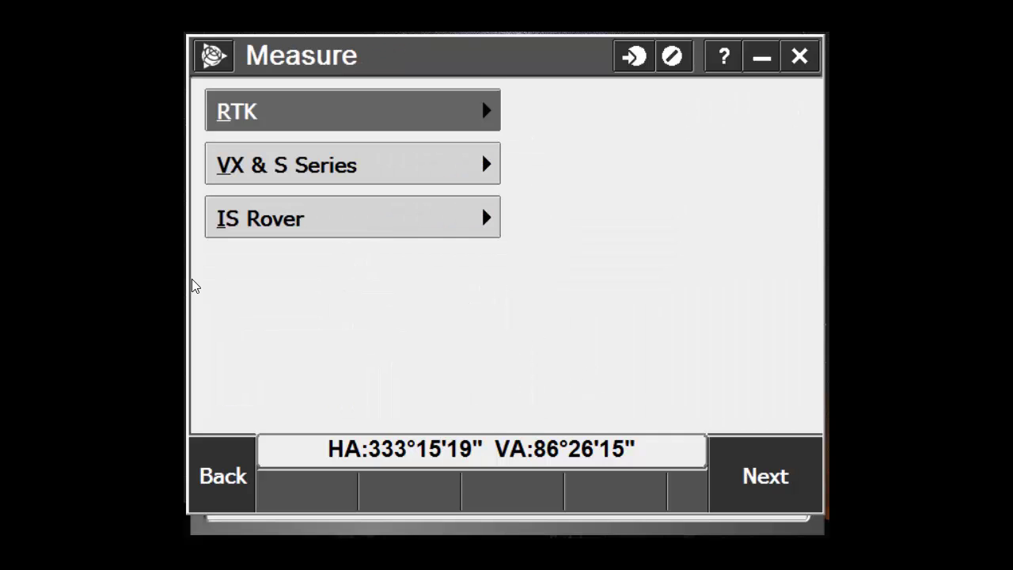
{"action": "left_click", "coordinate": [399, 170]}
{"action": "left_click", "coordinate": [264, 125]}
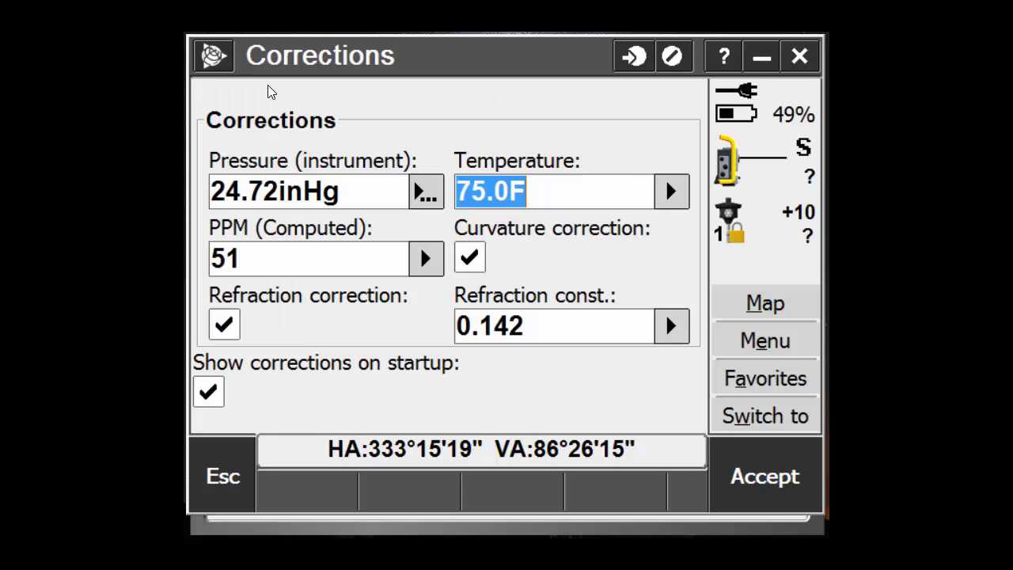
{"action": "left_click", "coordinate": [752, 473]}
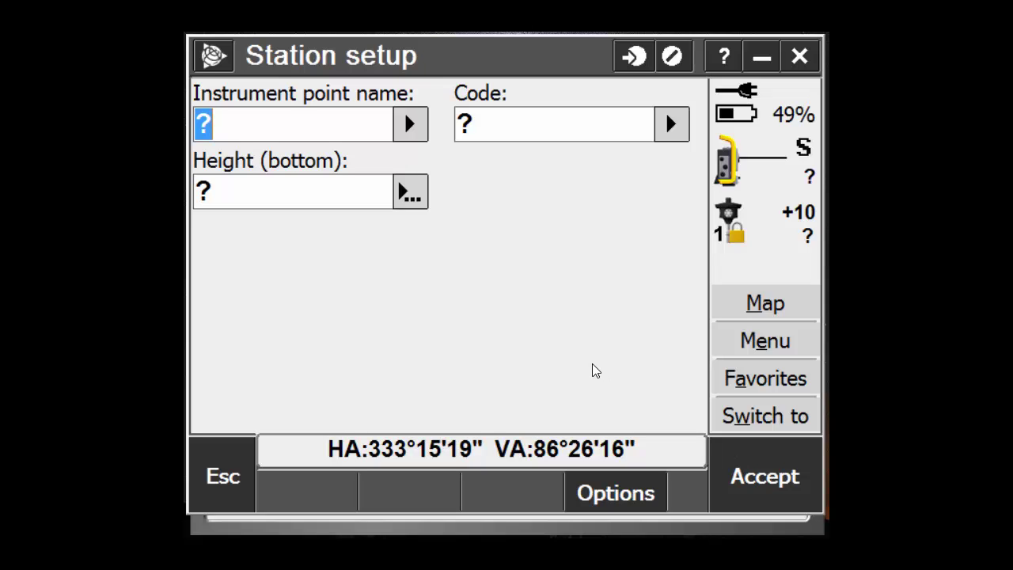
Step: Set instrument point 10 with 5.000 sft height to the bottom notch and accept
{"action": "type", "text": "10"}
{"action": "key", "text": "Return"}
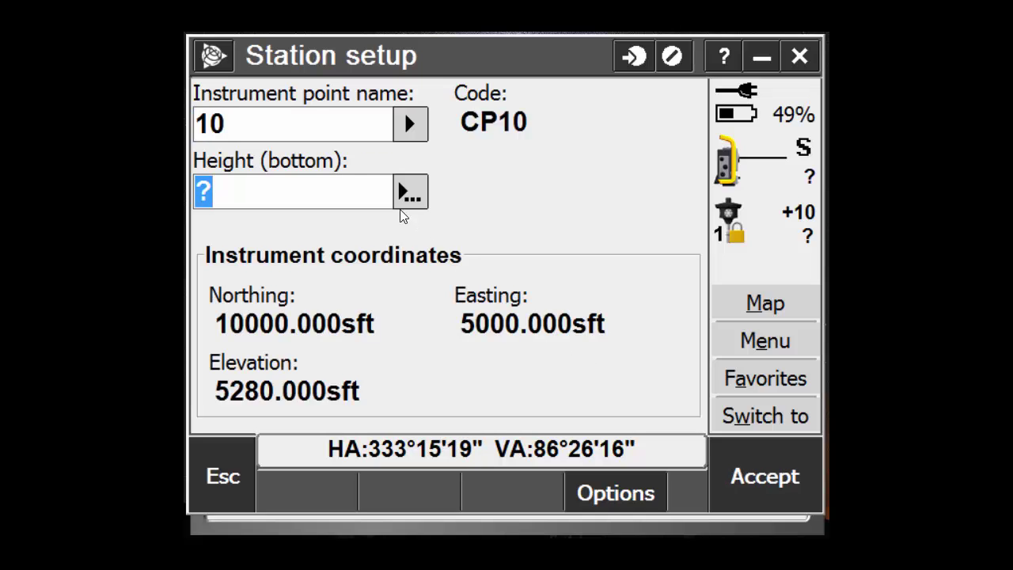
{"action": "type", "text": "5"}
{"action": "key", "text": "Return"}
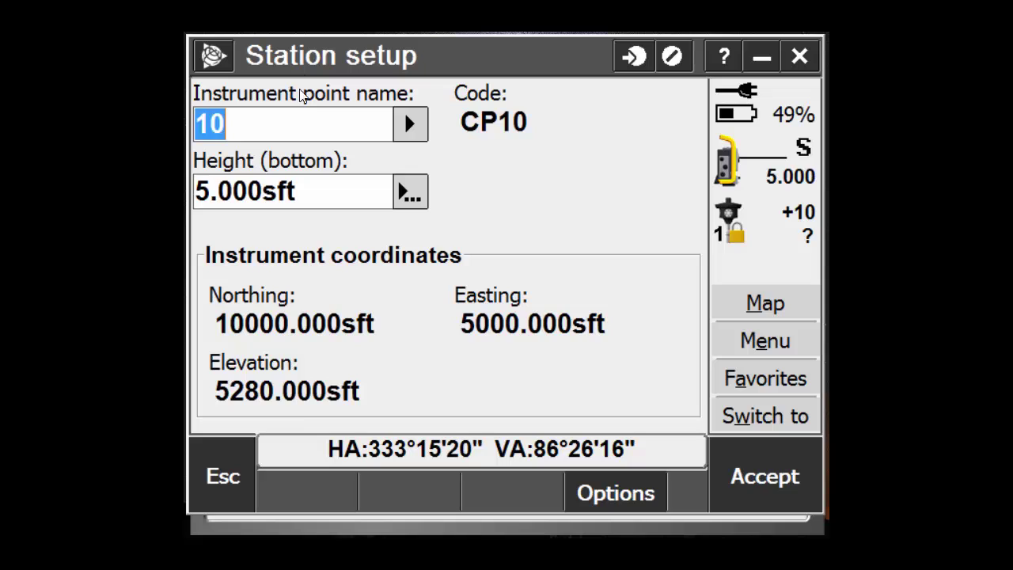
{"action": "left_click", "coordinate": [410, 194]}
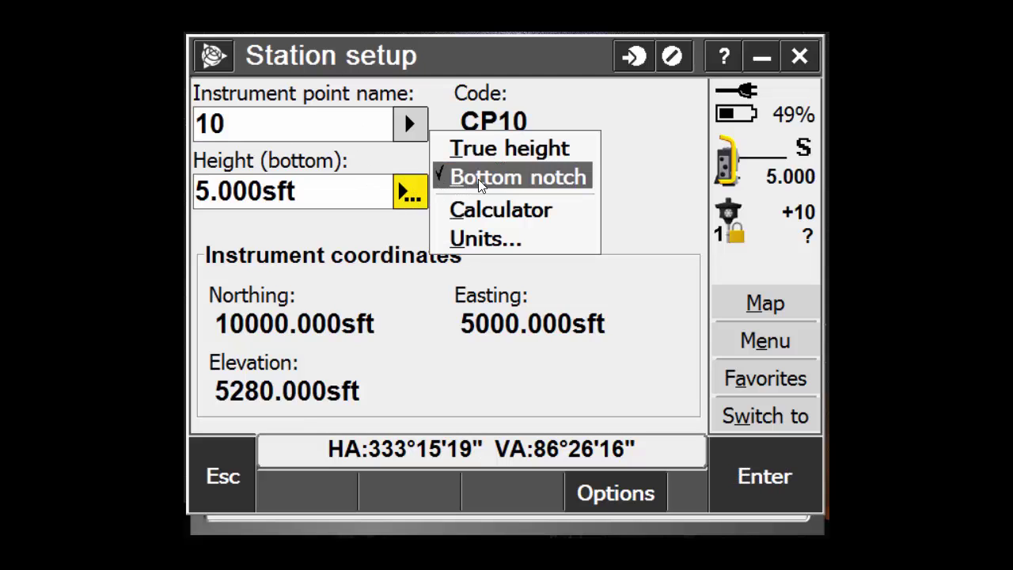
{"action": "left_click", "coordinate": [331, 138]}
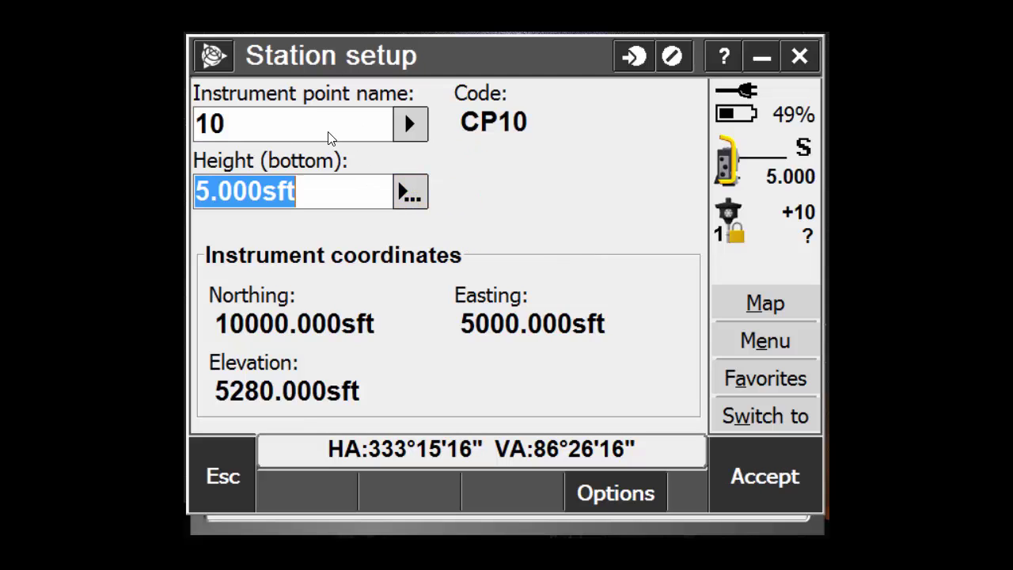
{"action": "left_click", "coordinate": [736, 471]}
{"action": "left_click", "coordinate": [331, 125]}
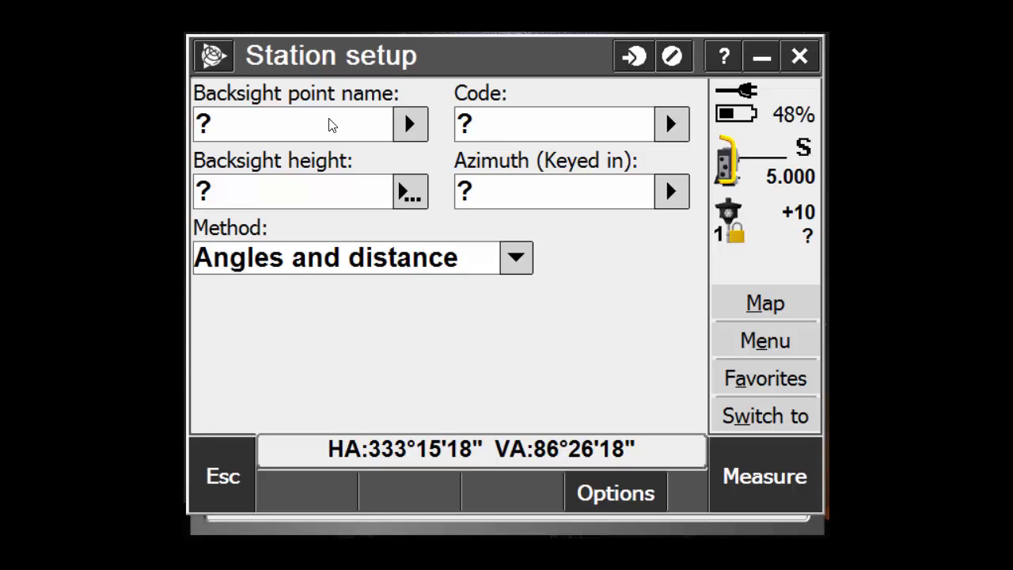
Step: Enter backsight point 100 (CP100) with 2m (6.562sft) height and Target 1, giving azimuth 333°15'16"
{"action": "key", "text": "BackSpace"}
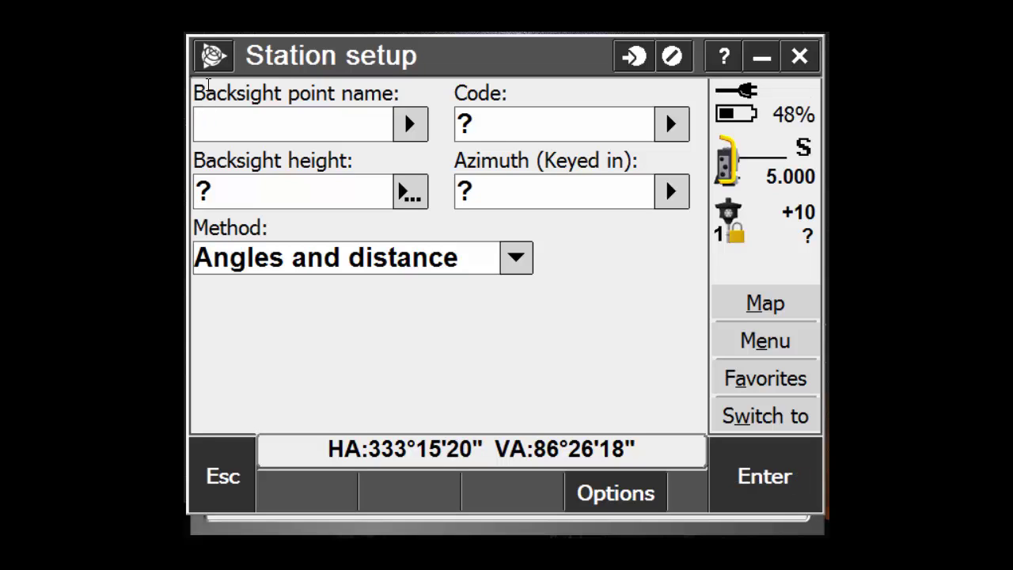
{"action": "type", "text": "100"}
{"action": "key", "text": "Return"}
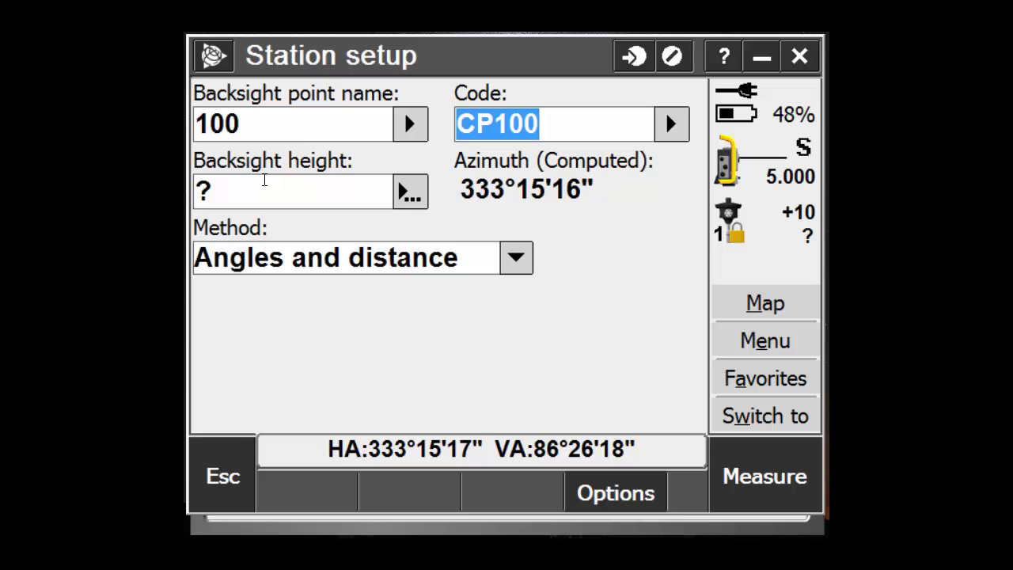
{"action": "left_click", "coordinate": [245, 185]}
{"action": "key", "text": "BackSpace"}
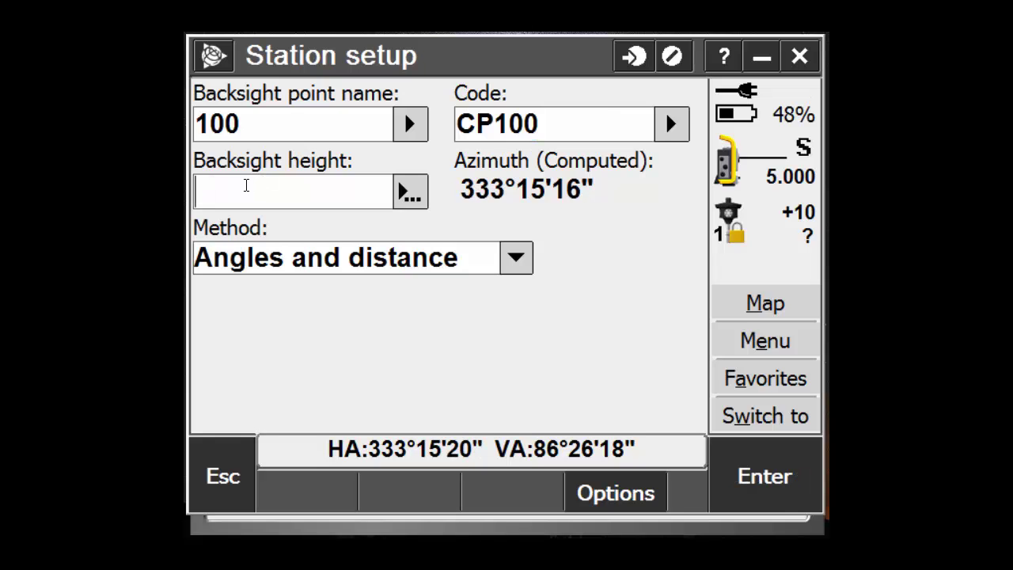
{"action": "type", "text": "2m"}
{"action": "key", "text": "Tab"}
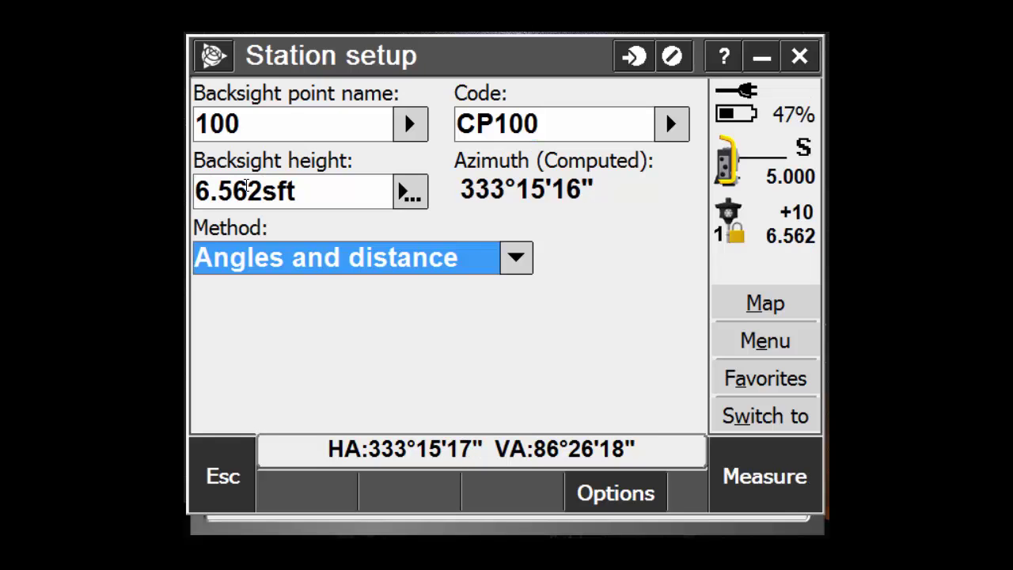
{"action": "left_click", "coordinate": [745, 215]}
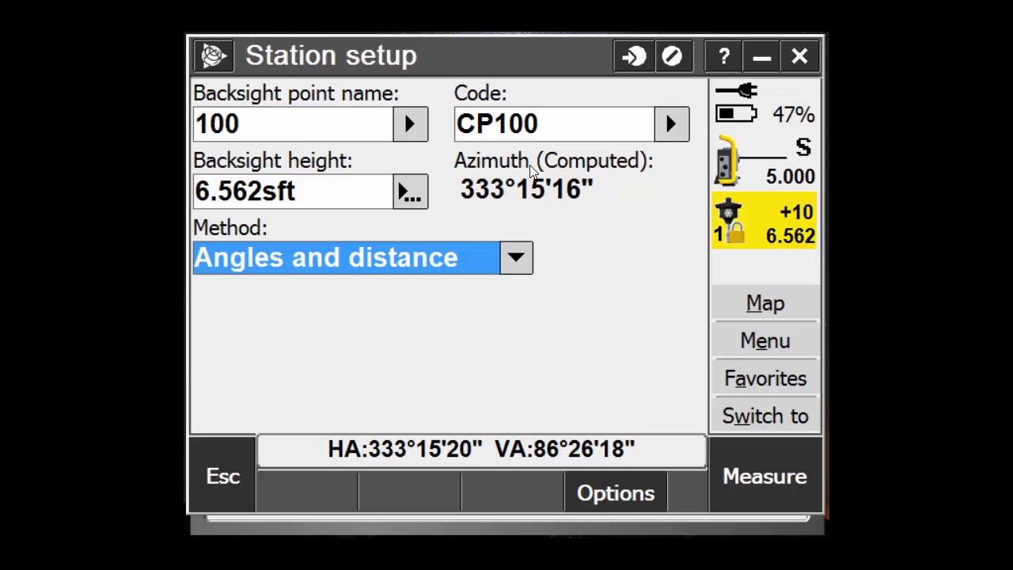
{"action": "left_click", "coordinate": [380, 157]}
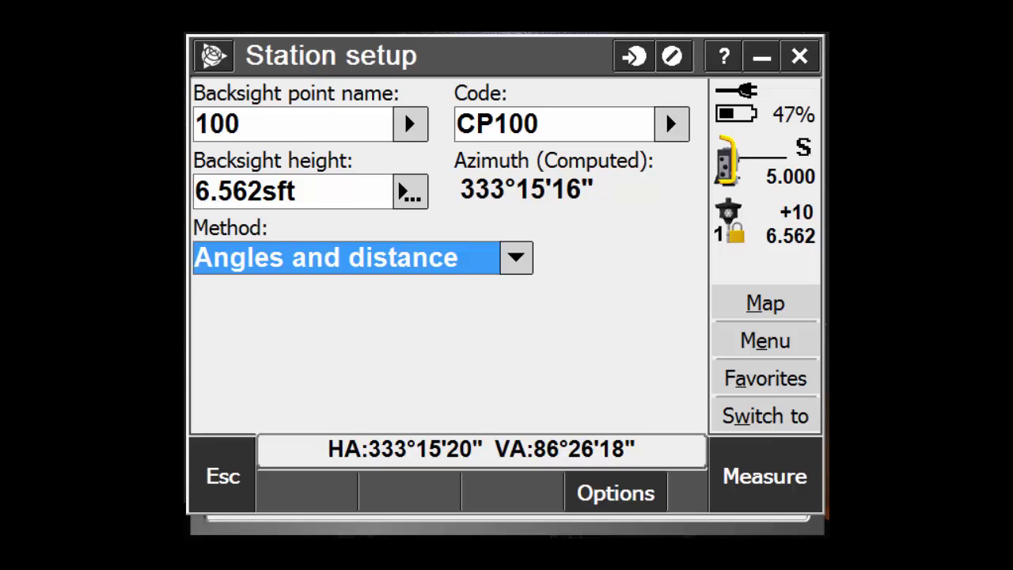
Step: Measure backsight point 100 and store the station setup with 0.000sft distance residuals
{"action": "left_click", "coordinate": [772, 492]}
{"action": "left_click", "coordinate": [772, 489]}
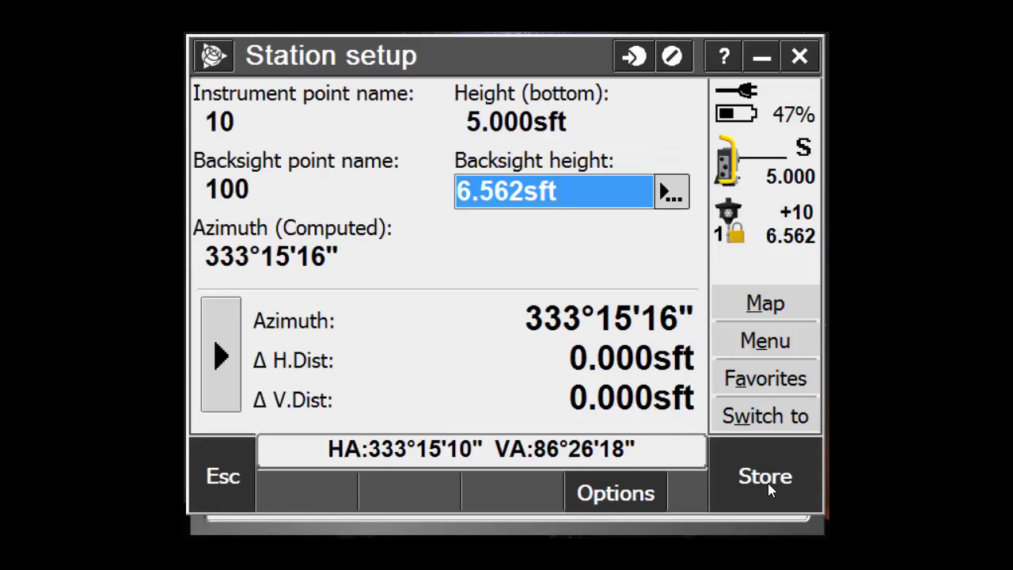
{"action": "left_click", "coordinate": [766, 473]}
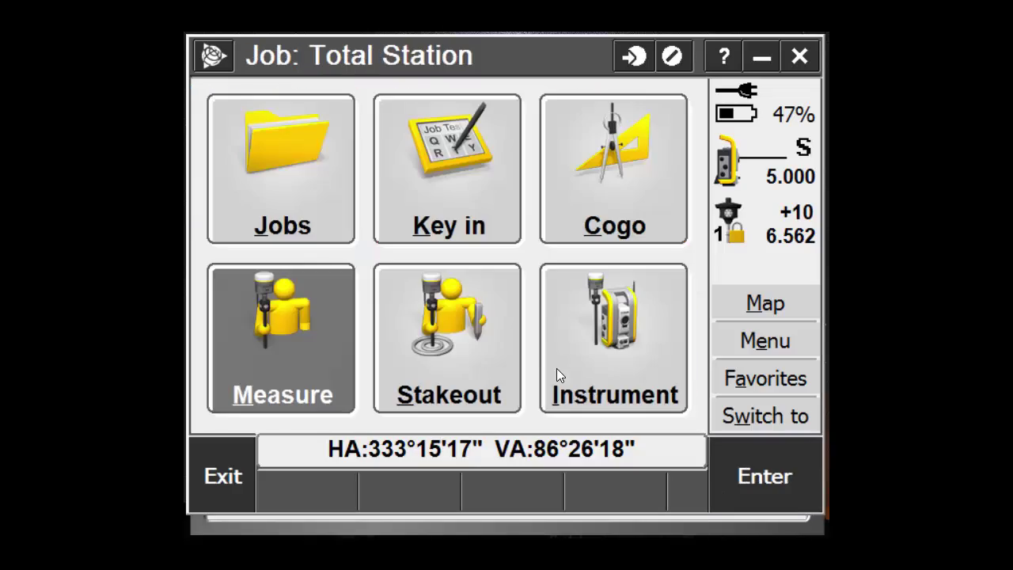